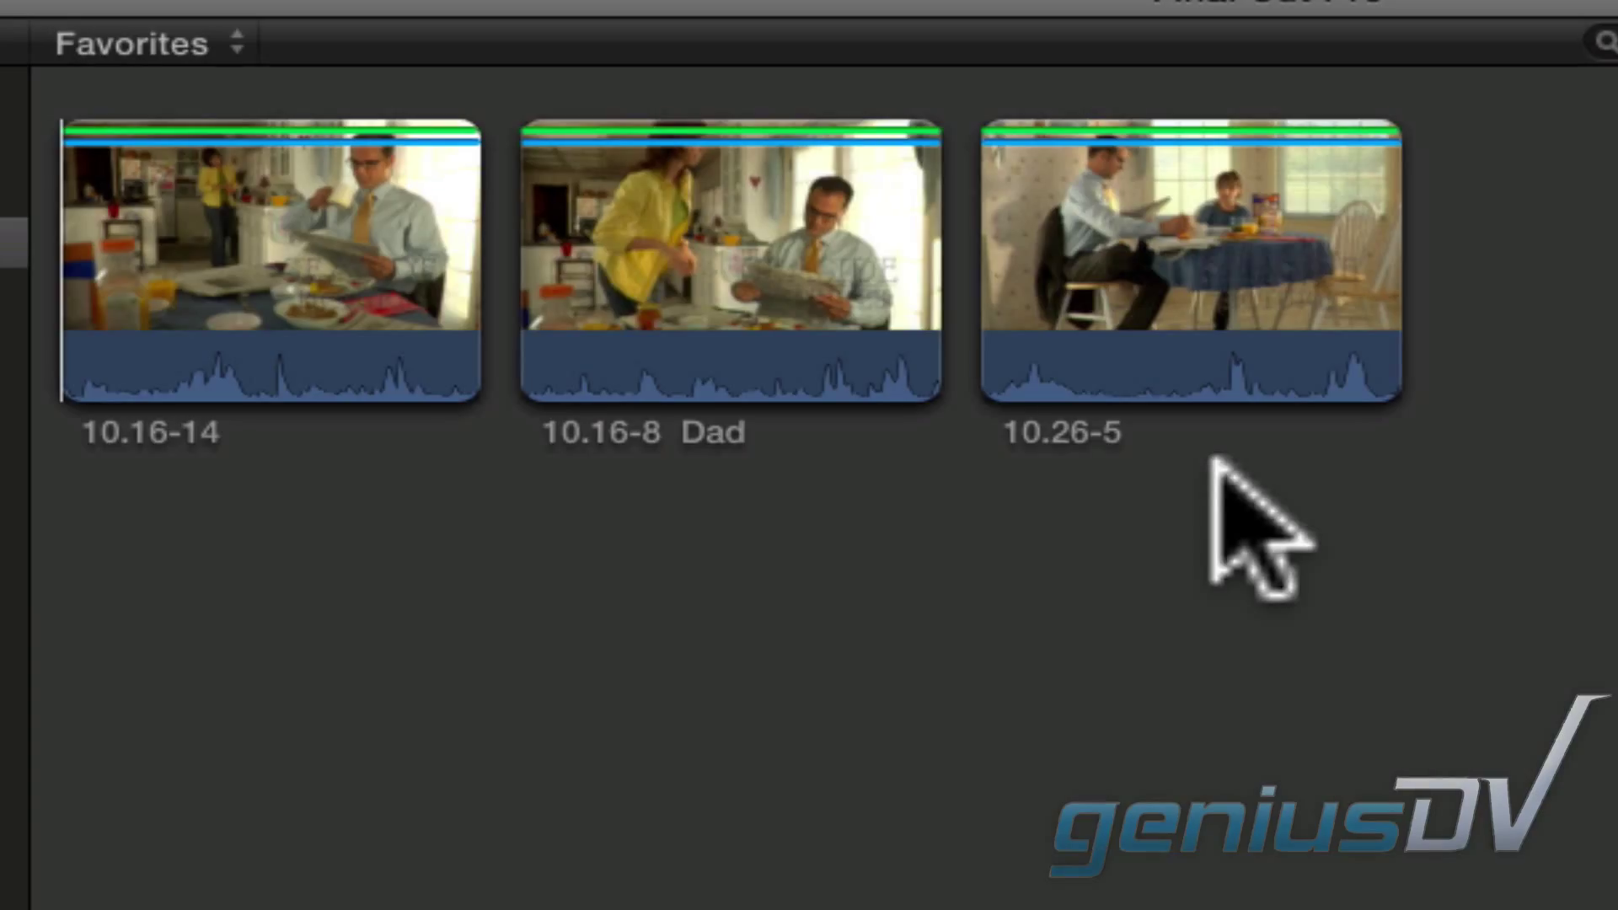
# Select the three event clips, starting from 10.26-5, and drop them onto the long third timeline clip.
pyautogui.click(1009, 405)
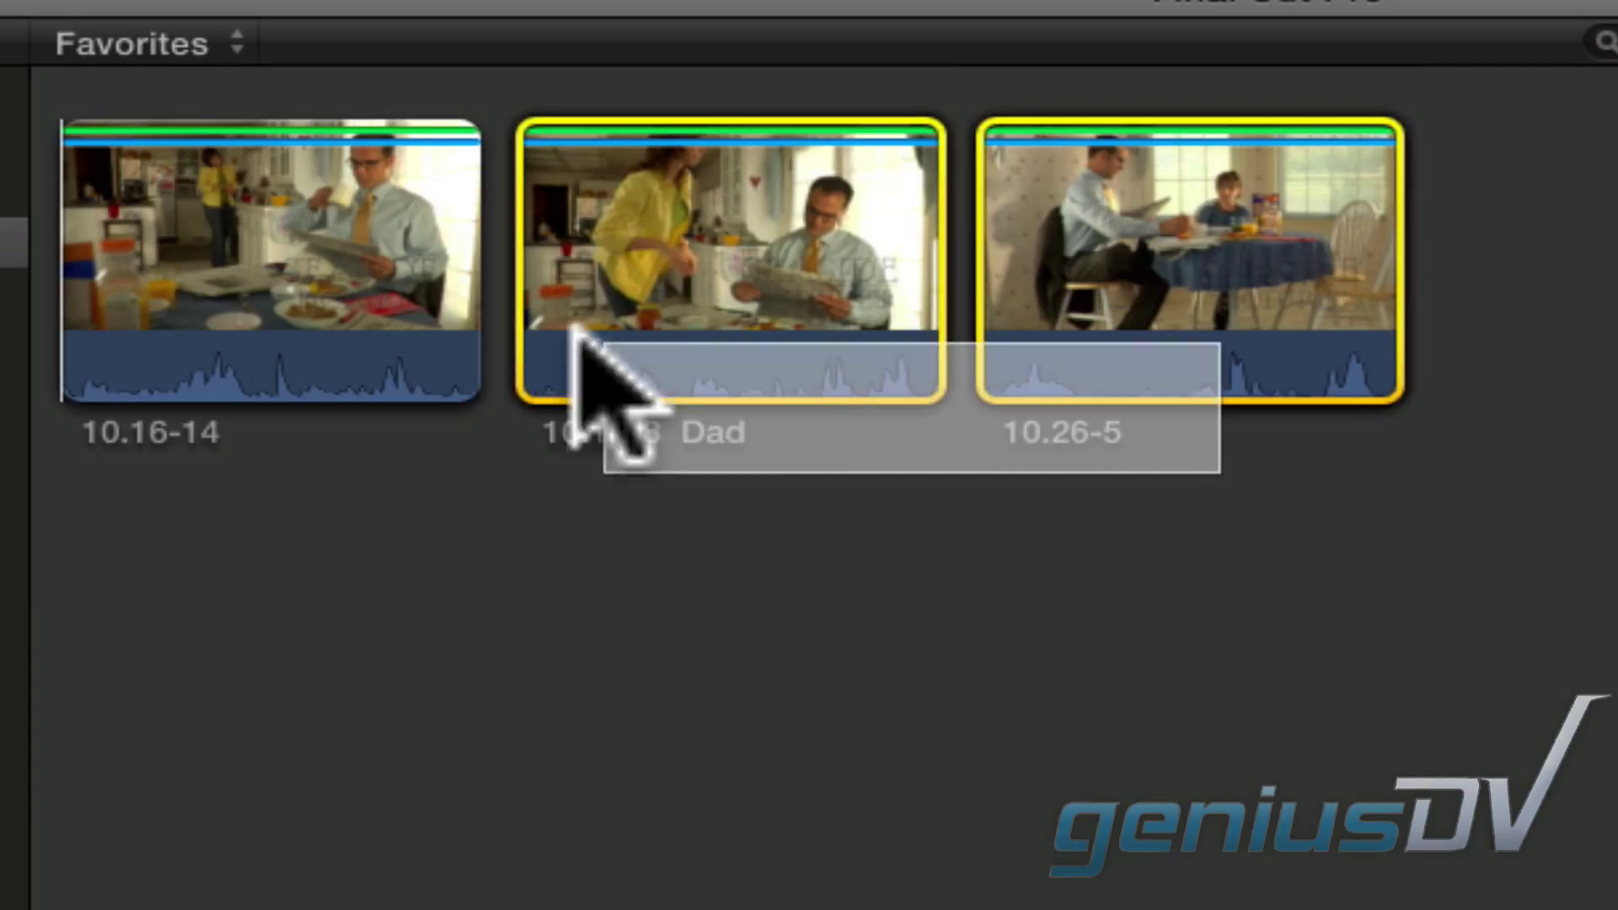
pyautogui.moveTo(1009, 405); pyautogui.dragTo(332, 316)
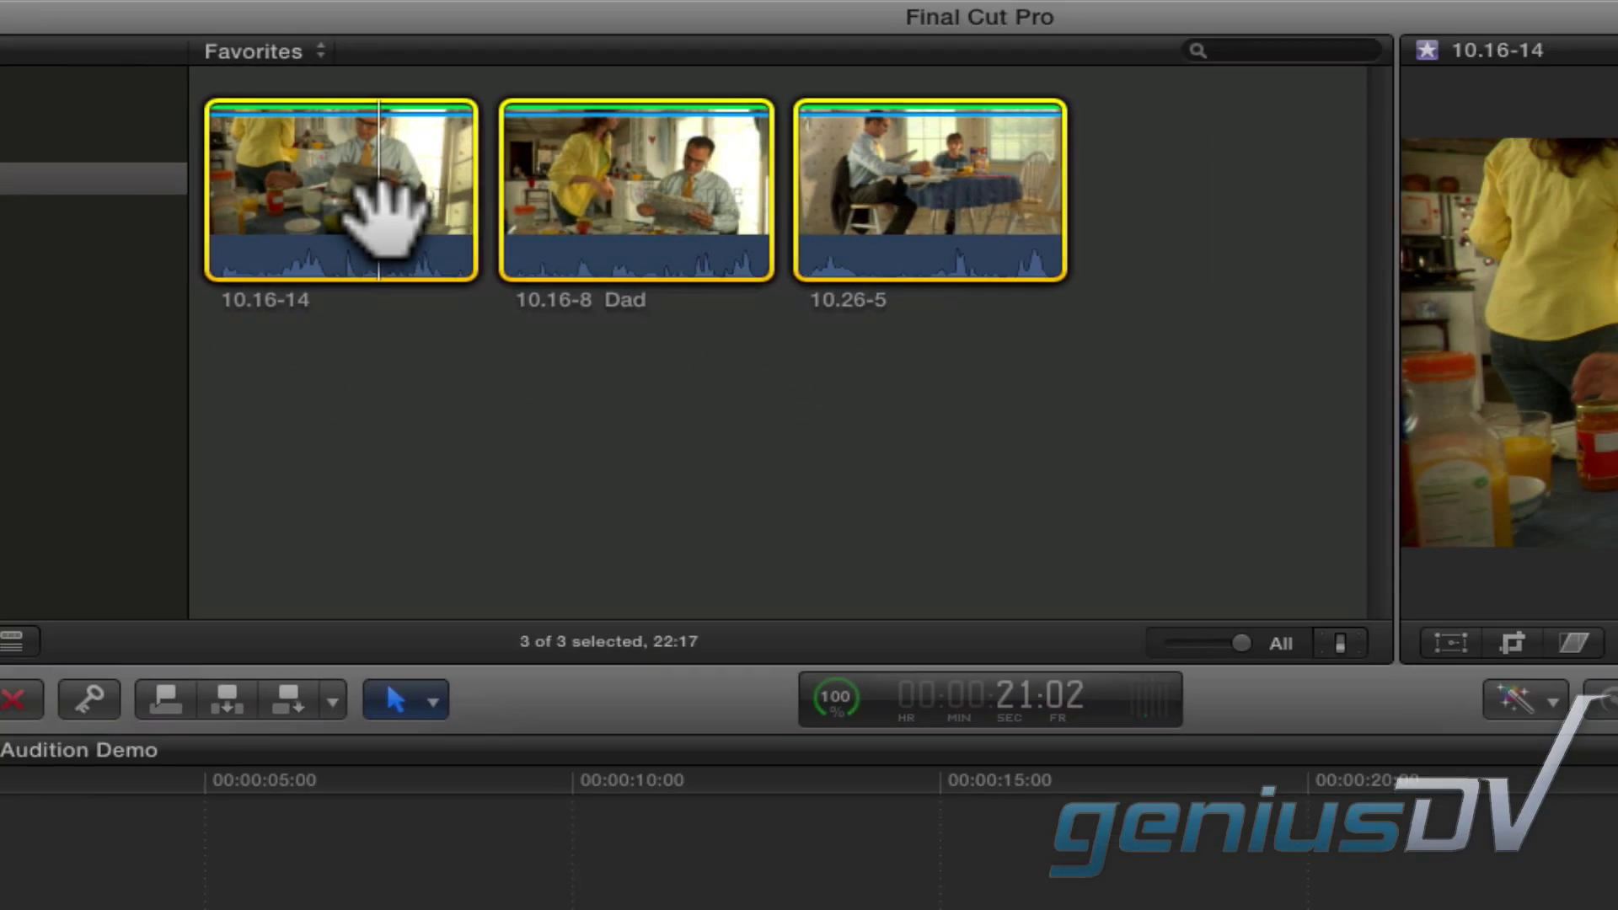
pyautogui.moveTo(326, 297); pyautogui.dragTo(512, 348)
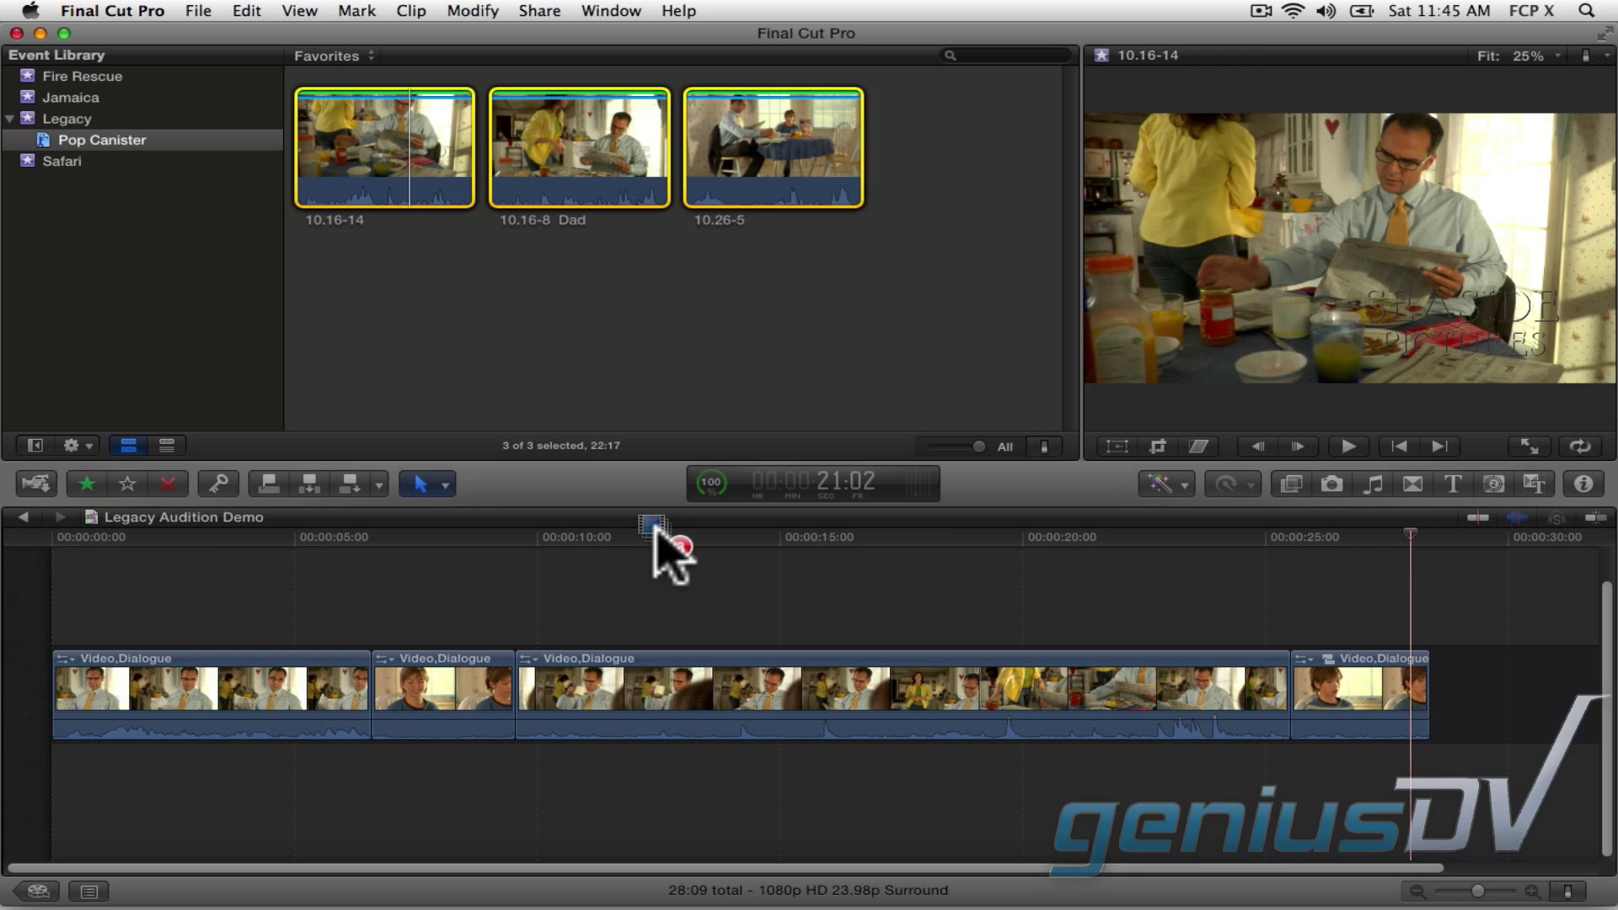
pyautogui.moveTo(660, 553); pyautogui.dragTo(670, 695)
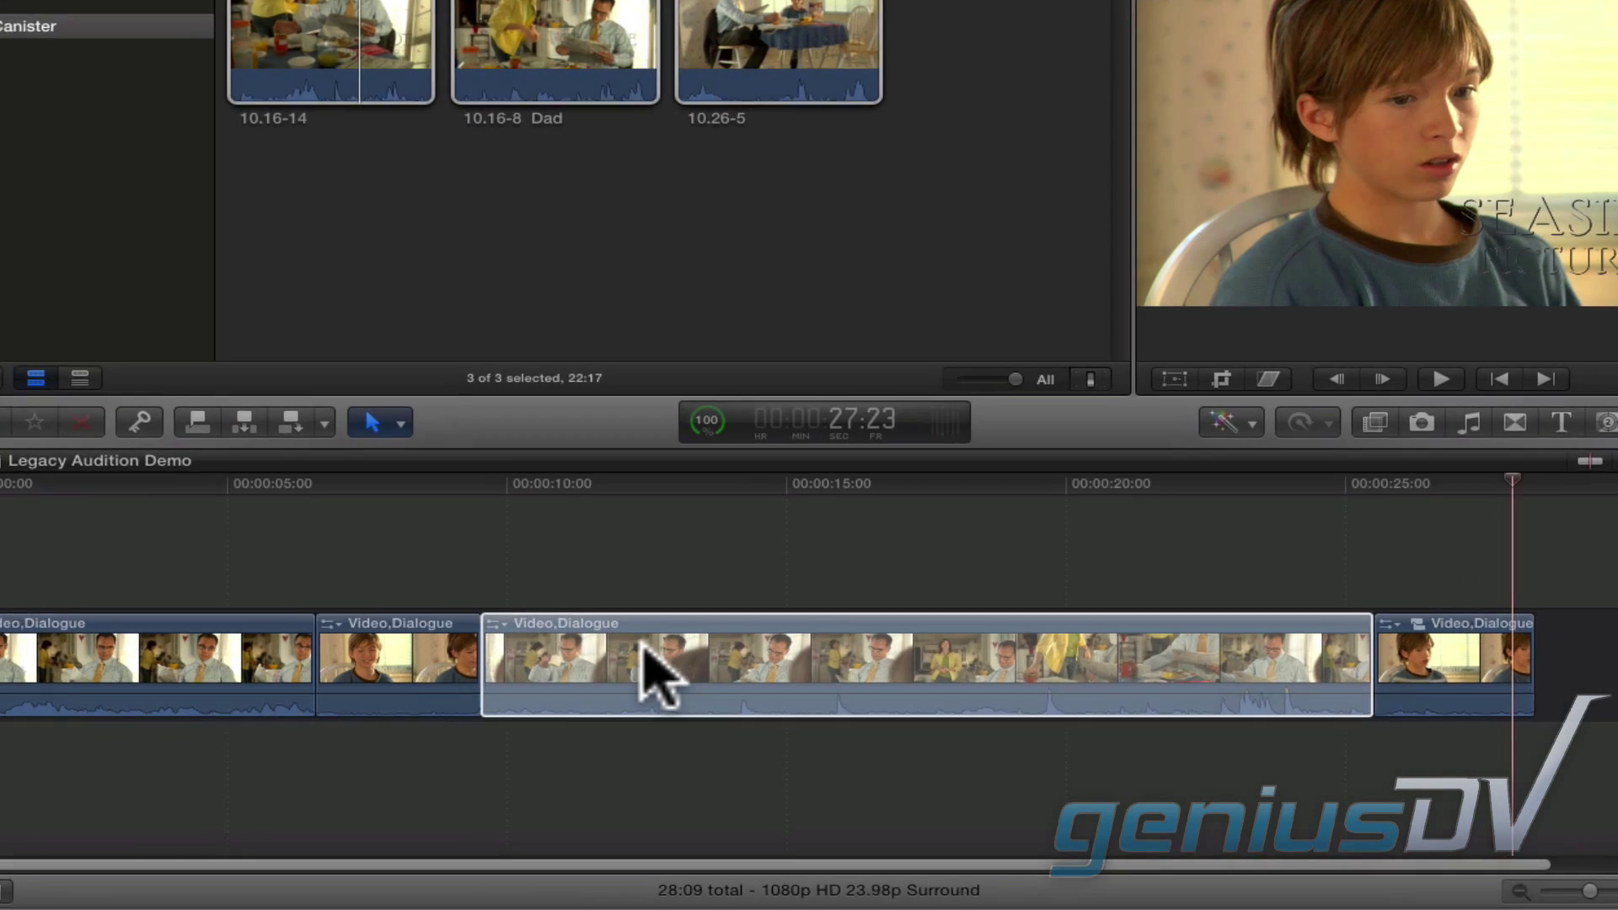
pyautogui.moveTo(657, 683); pyautogui.dragTo(643, 650)
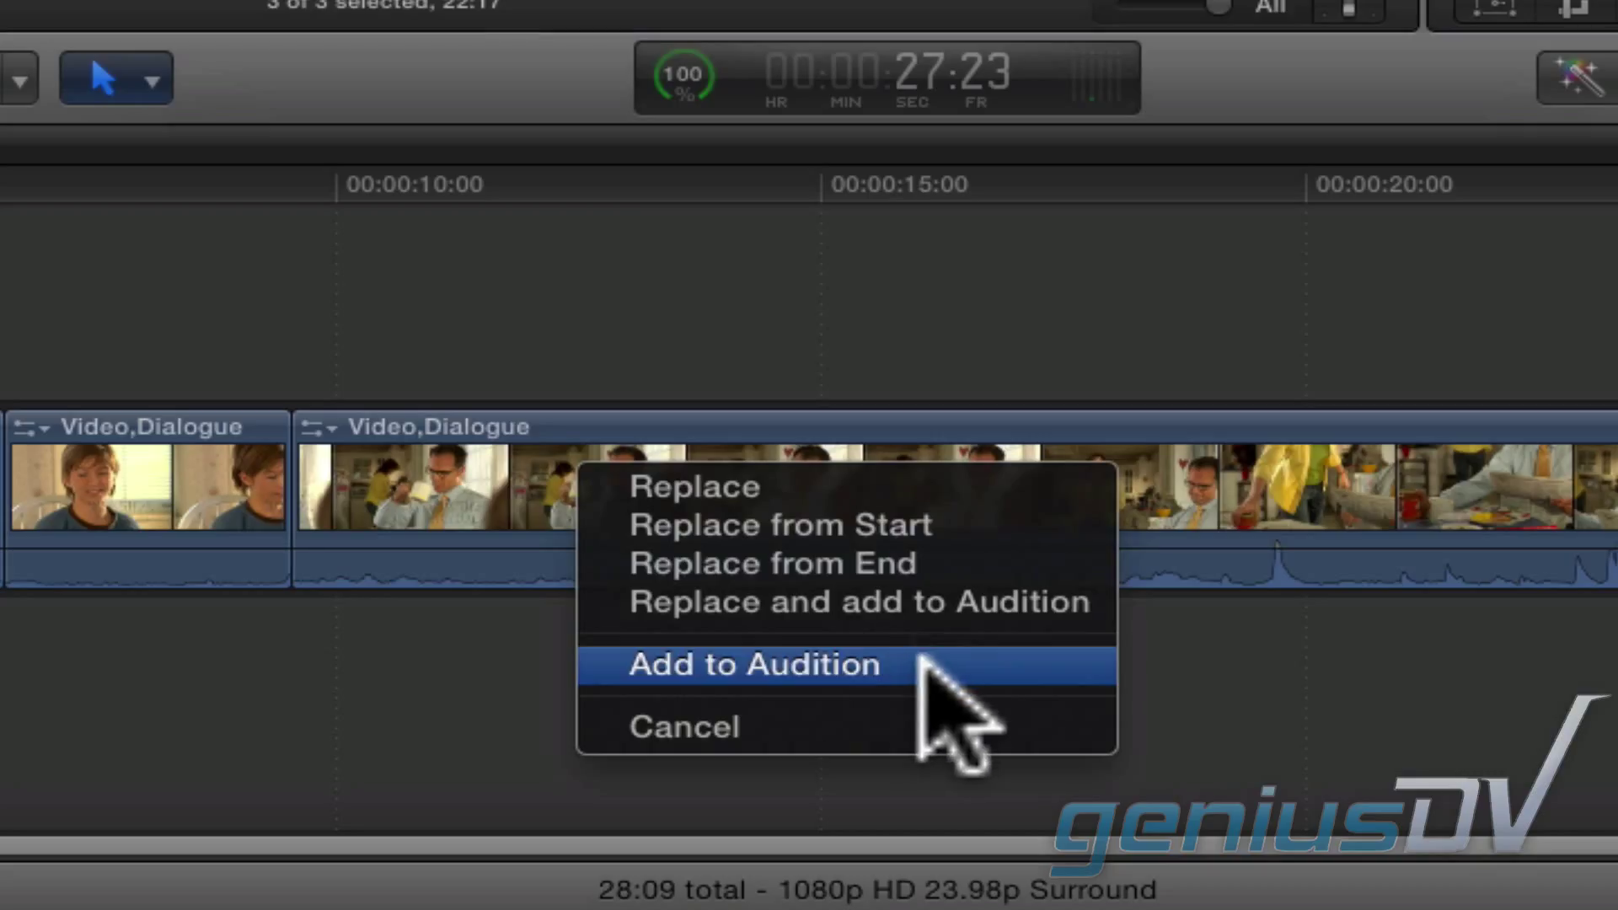
# Add the dropped clips as audition alternates and open the Audition window of takes.
pyautogui.click(822, 665)
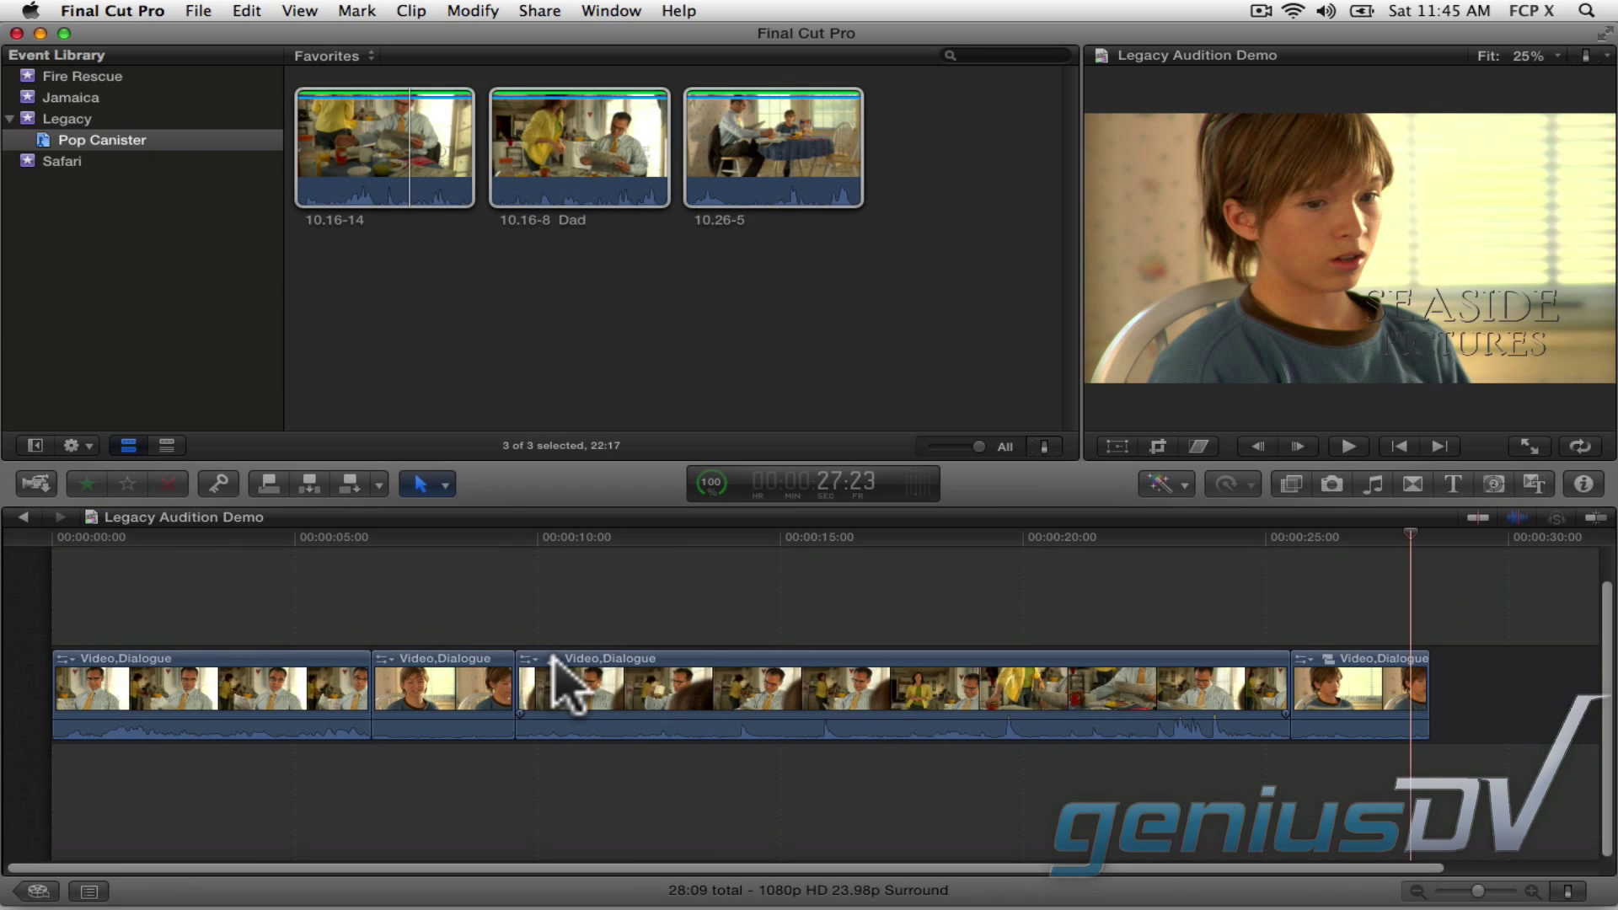
pyautogui.click(556, 663)
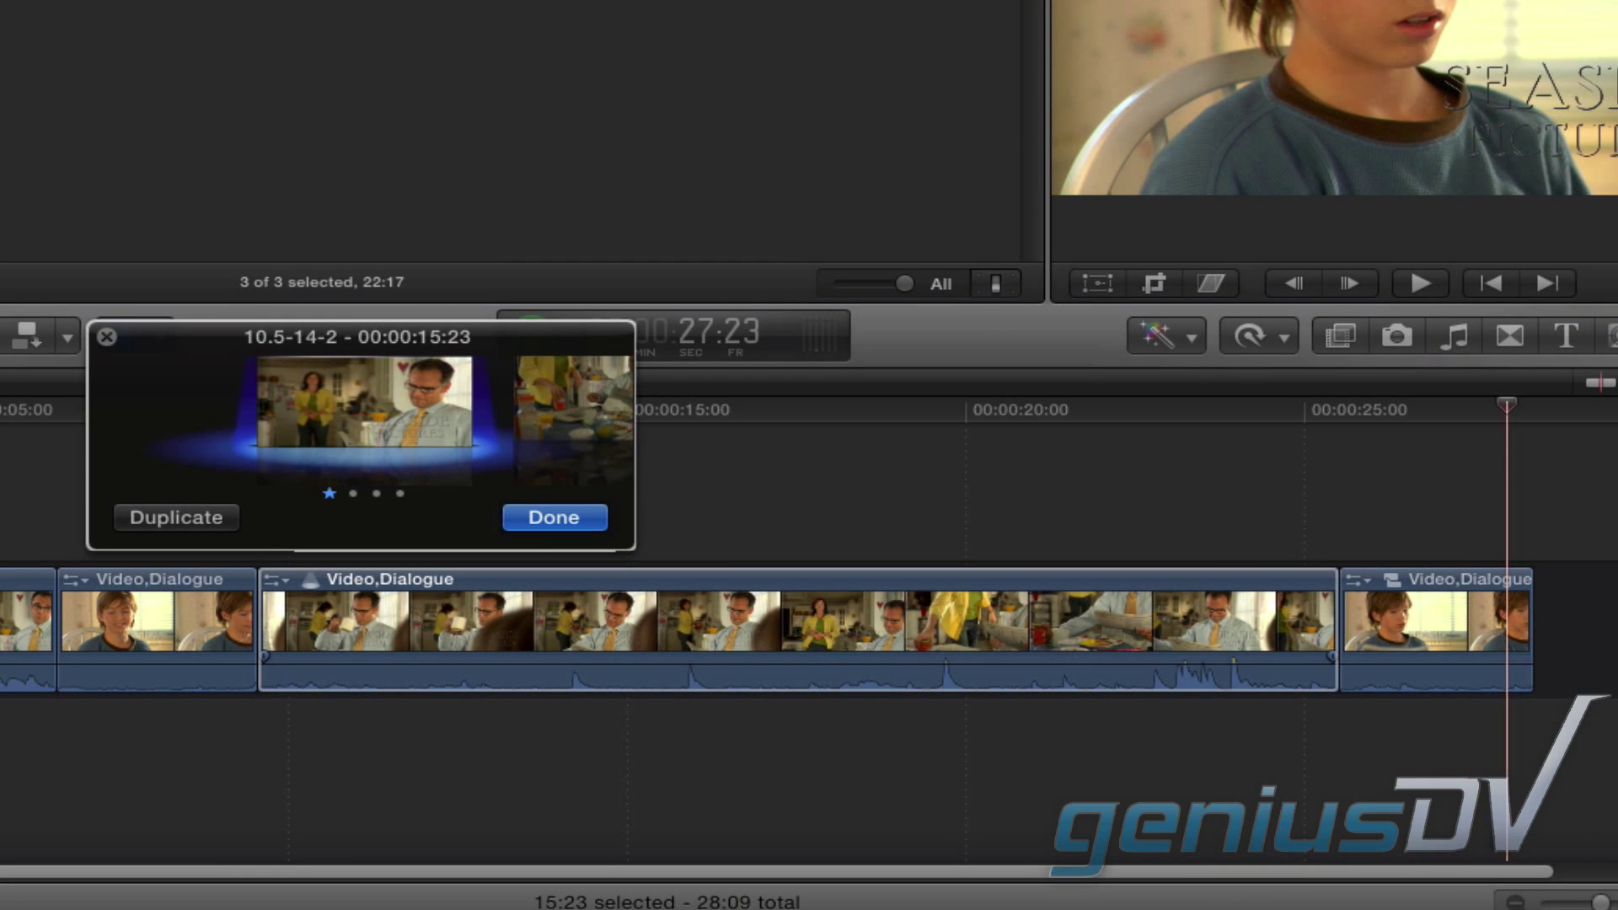
# Play the 10.16-14 take, cycle through 10.16-8 Dad, and end on 10.26-5.
pyautogui.press('Right')
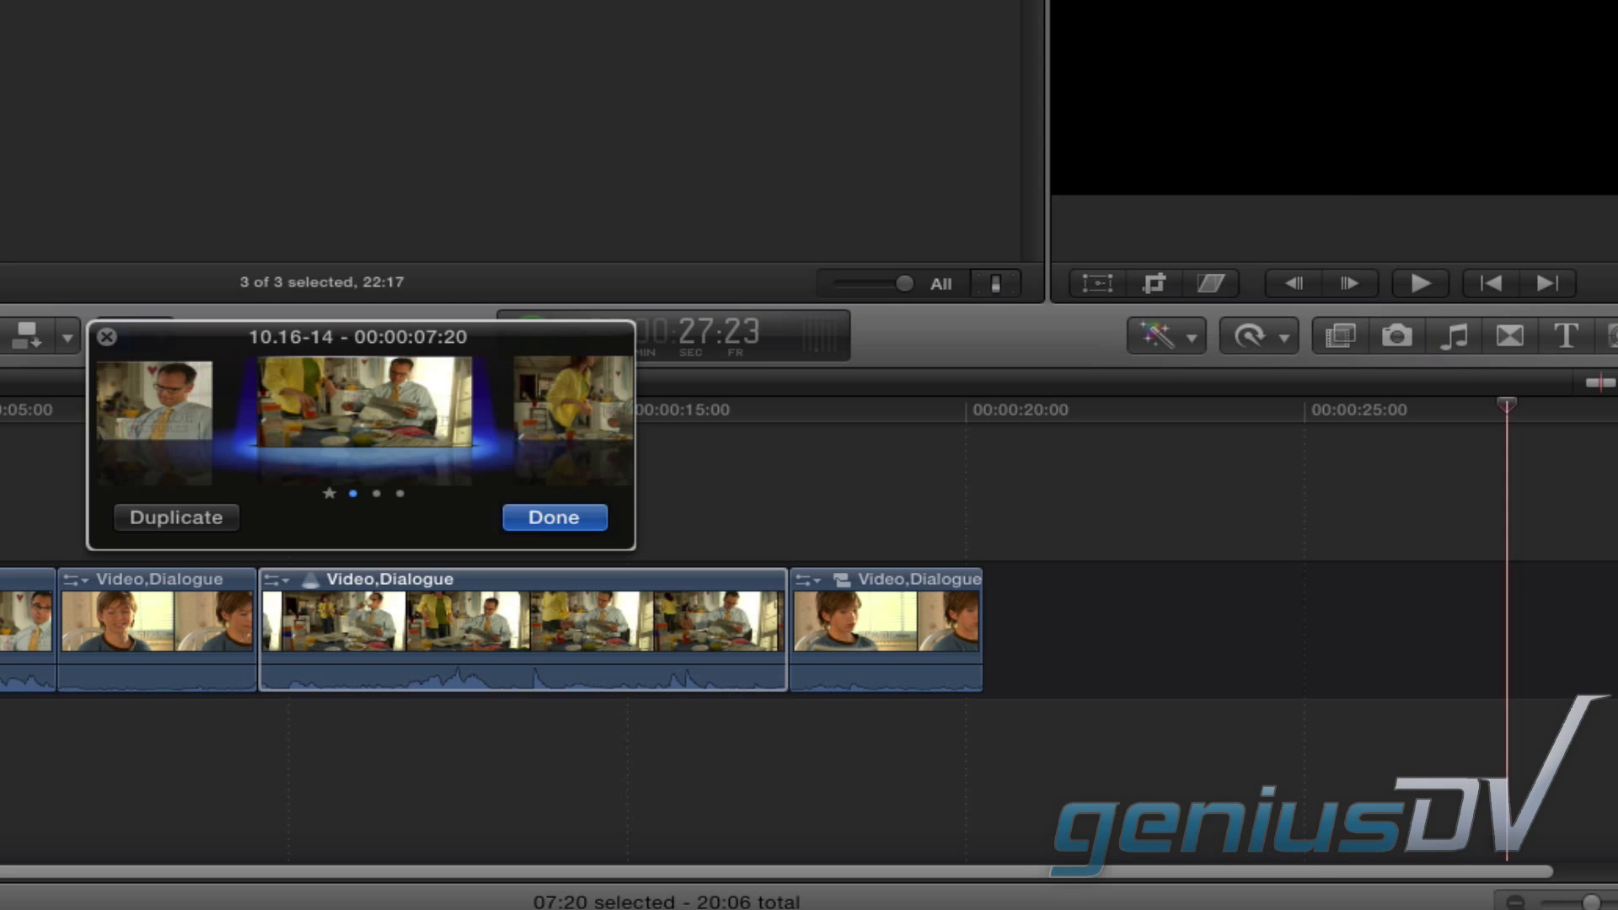
pyautogui.press('ctrl+super+y')
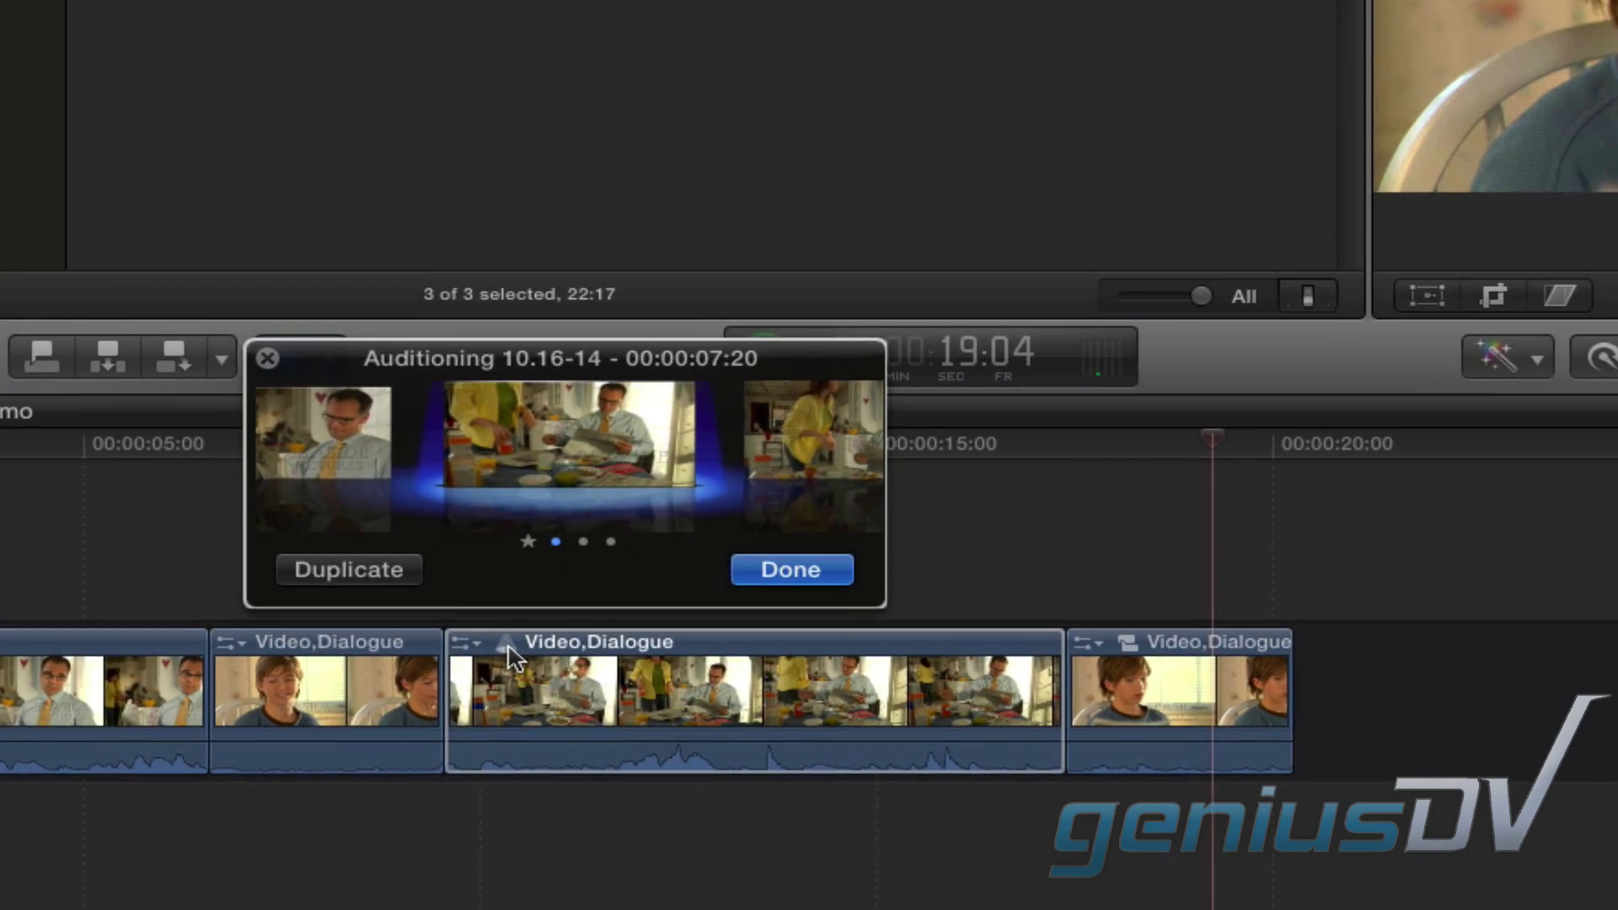
pyautogui.press('Right')
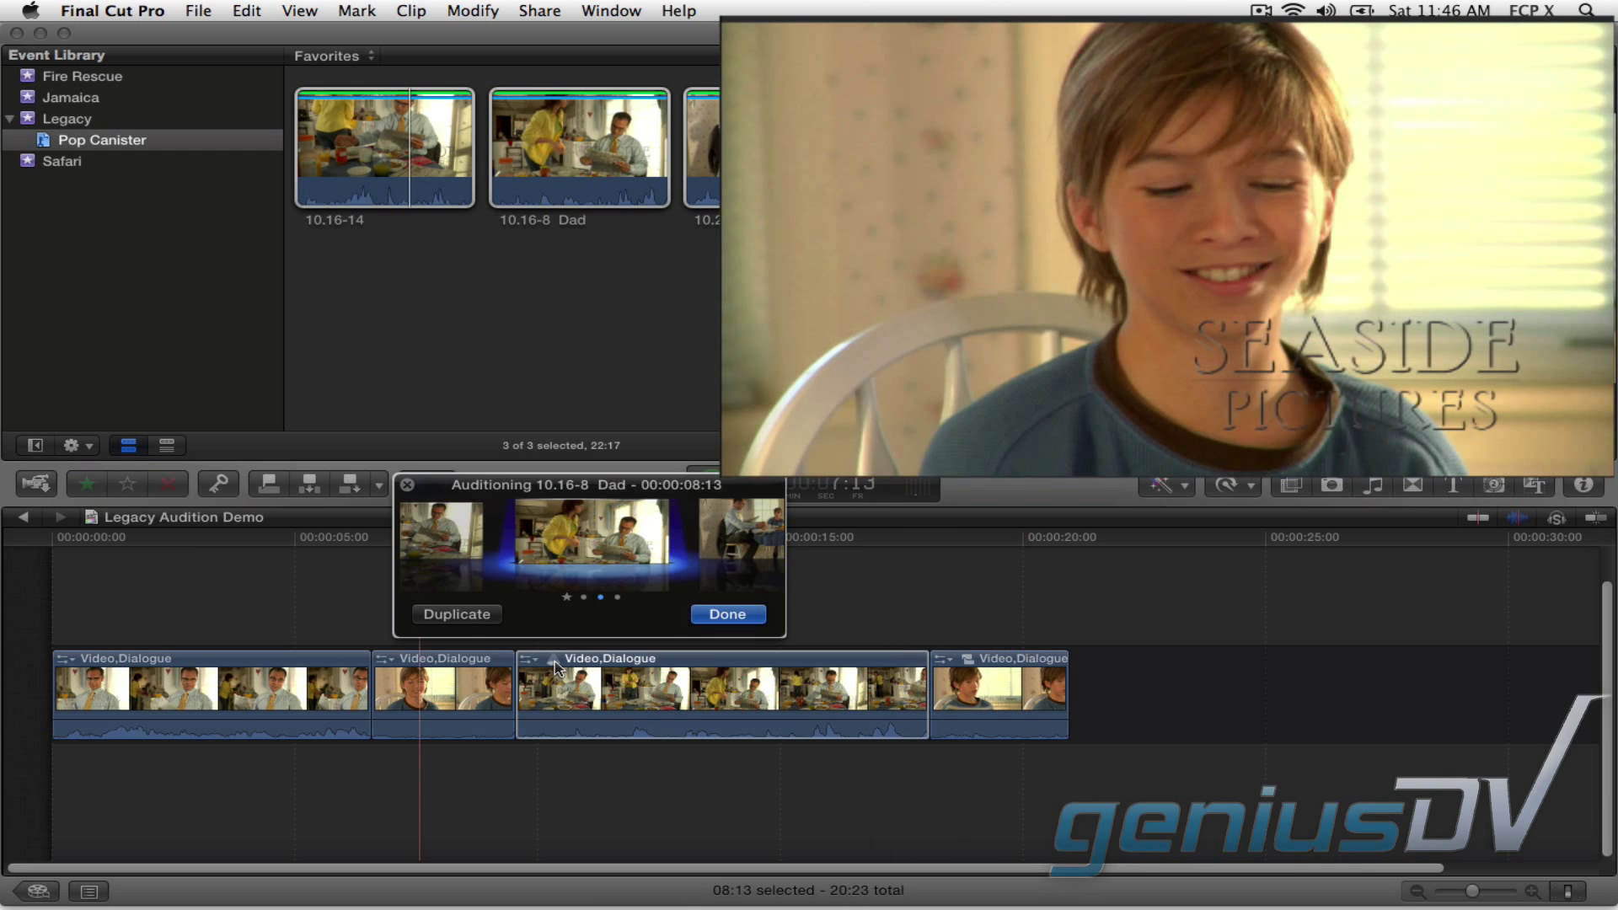
pyautogui.press('Right')
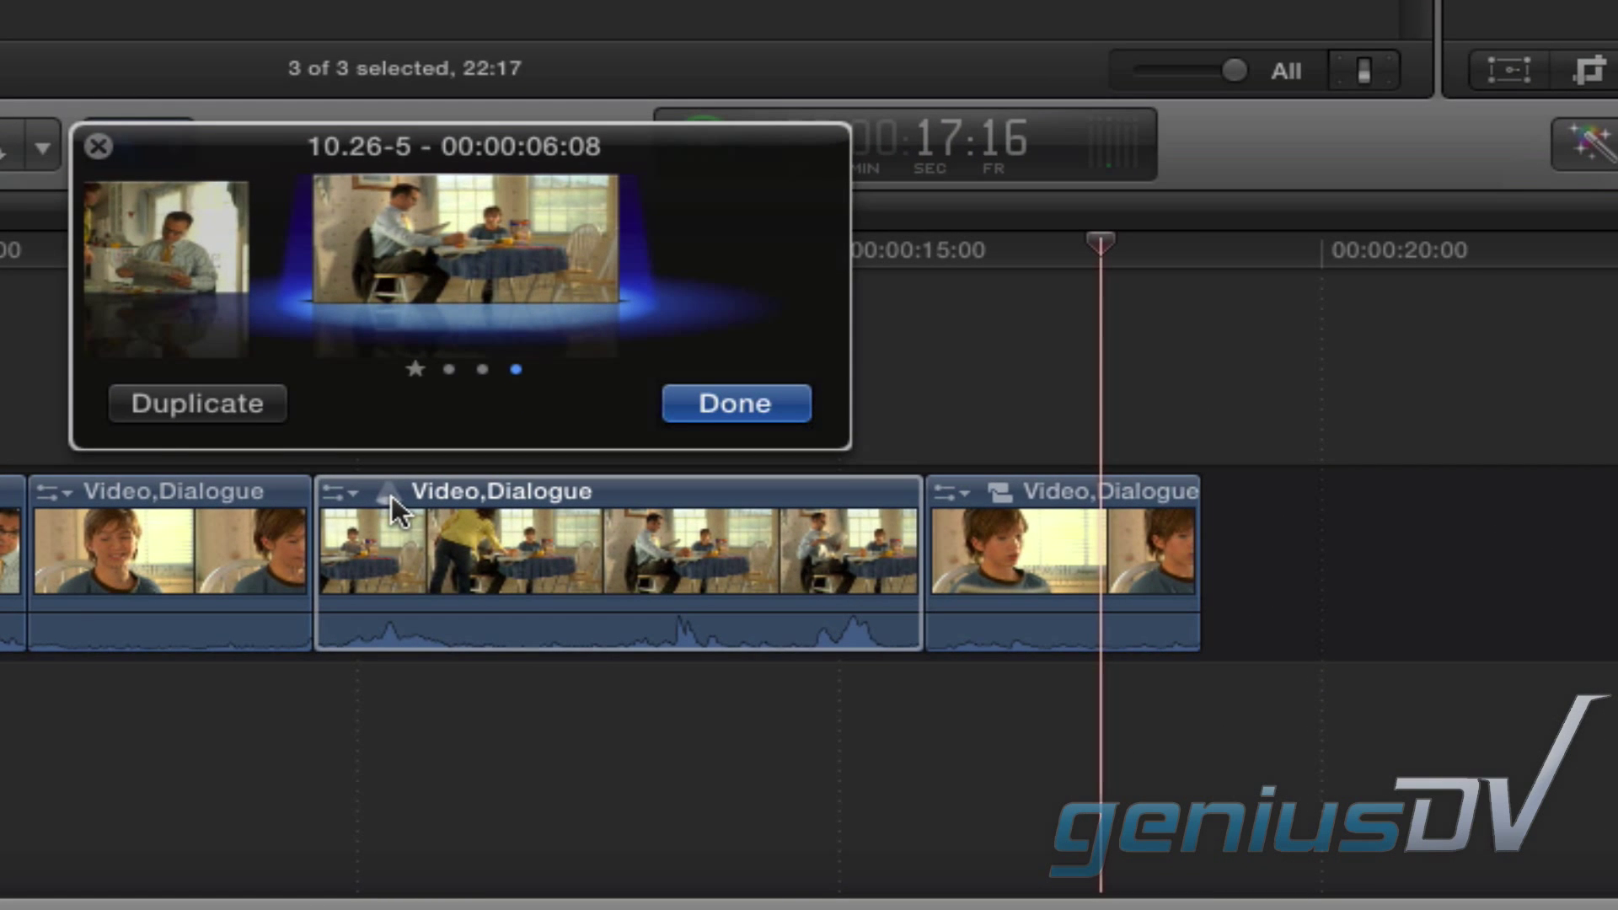
# Step back through 10.16-8 Dad to the 10.16-14 take and finalize the audition.
pyautogui.hotkey('ctrl', 'Right')
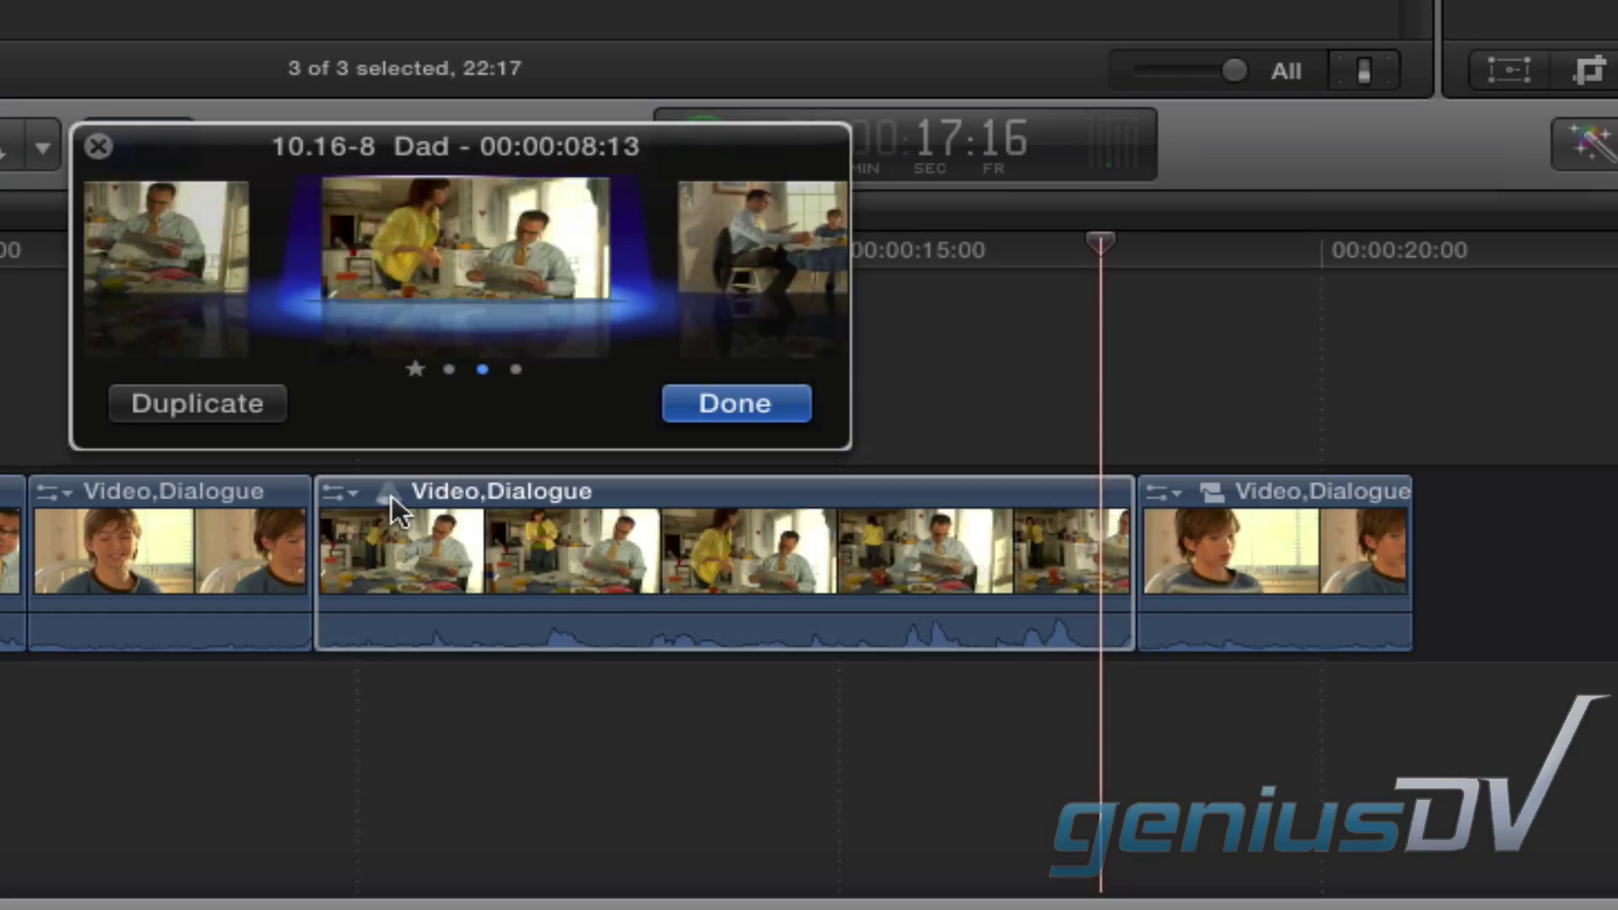
pyautogui.hotkey('ctrl', 'Right')
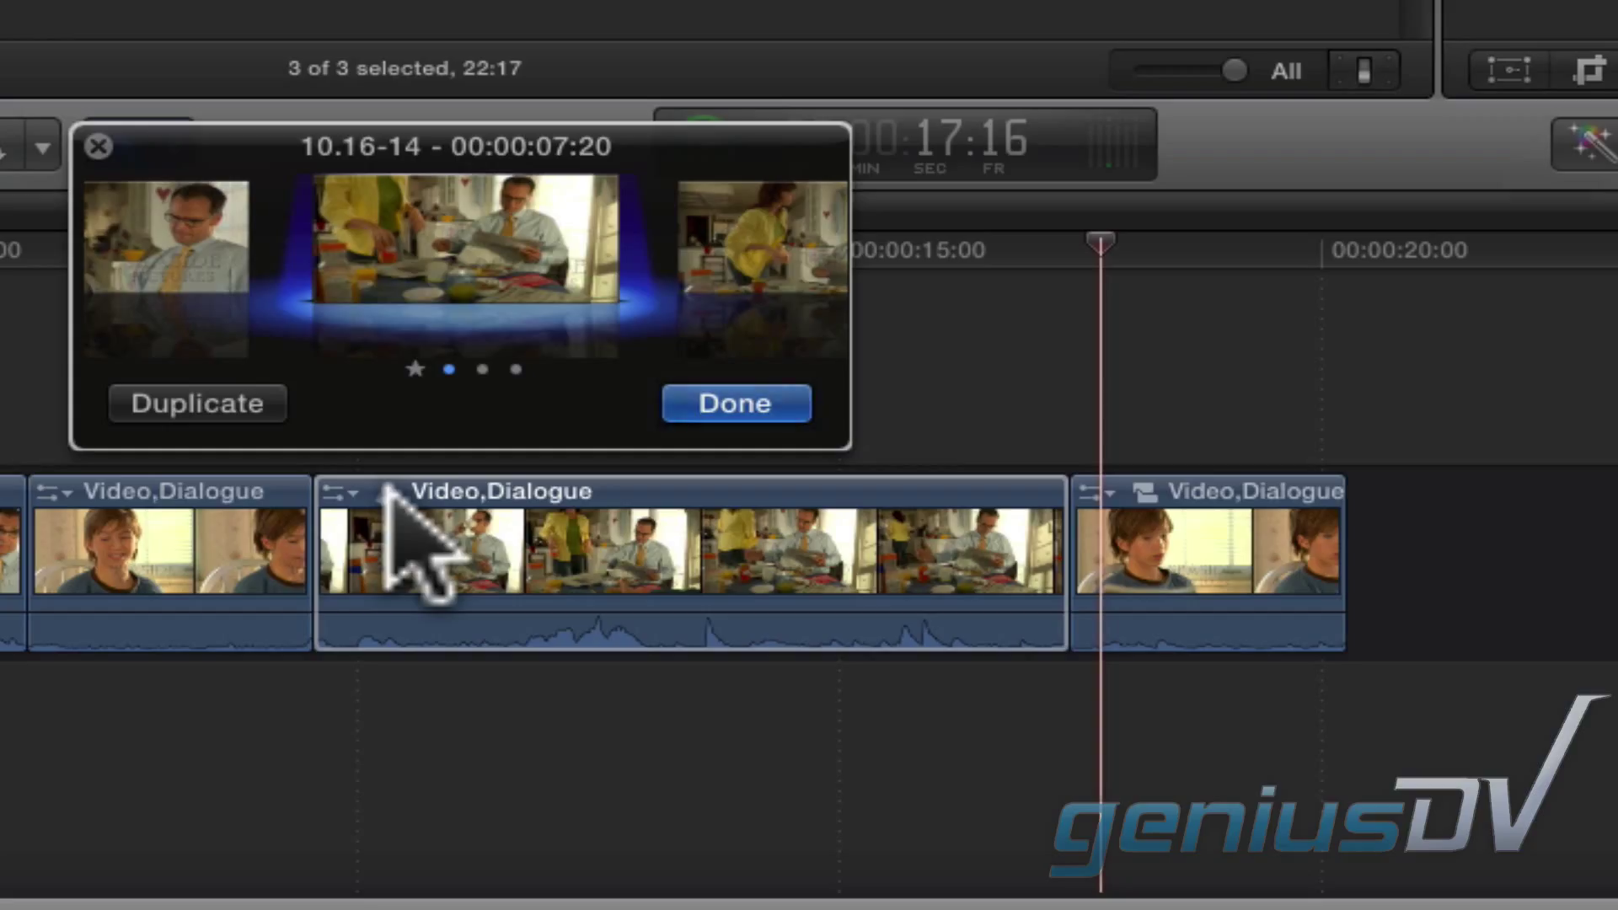
pyautogui.rightClick(487, 231)
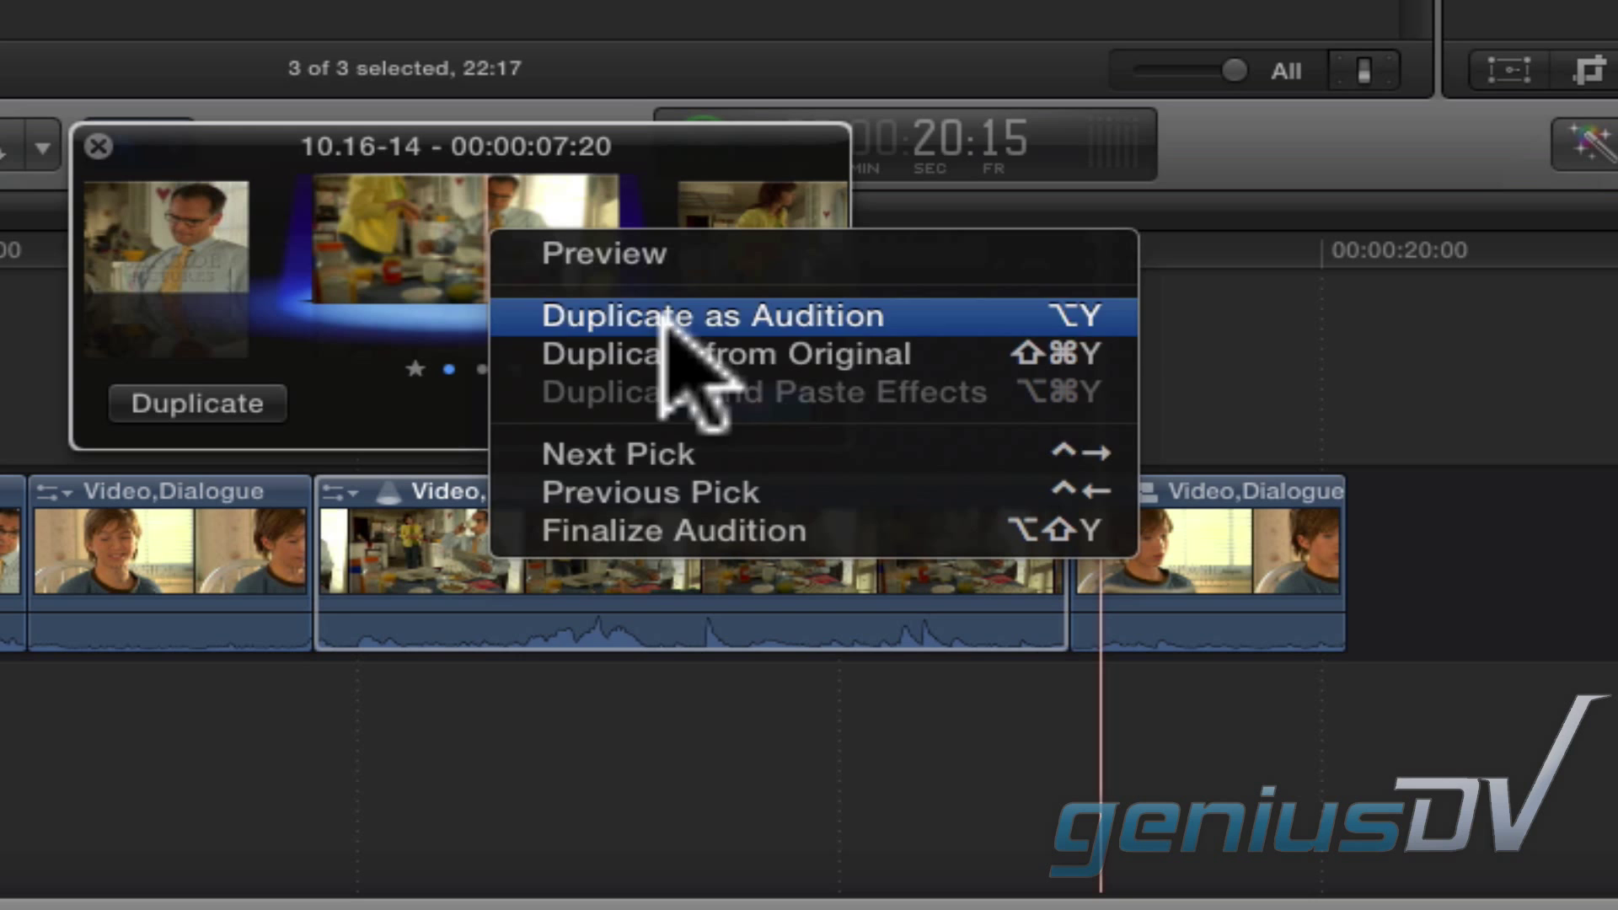
pyautogui.click(824, 529)
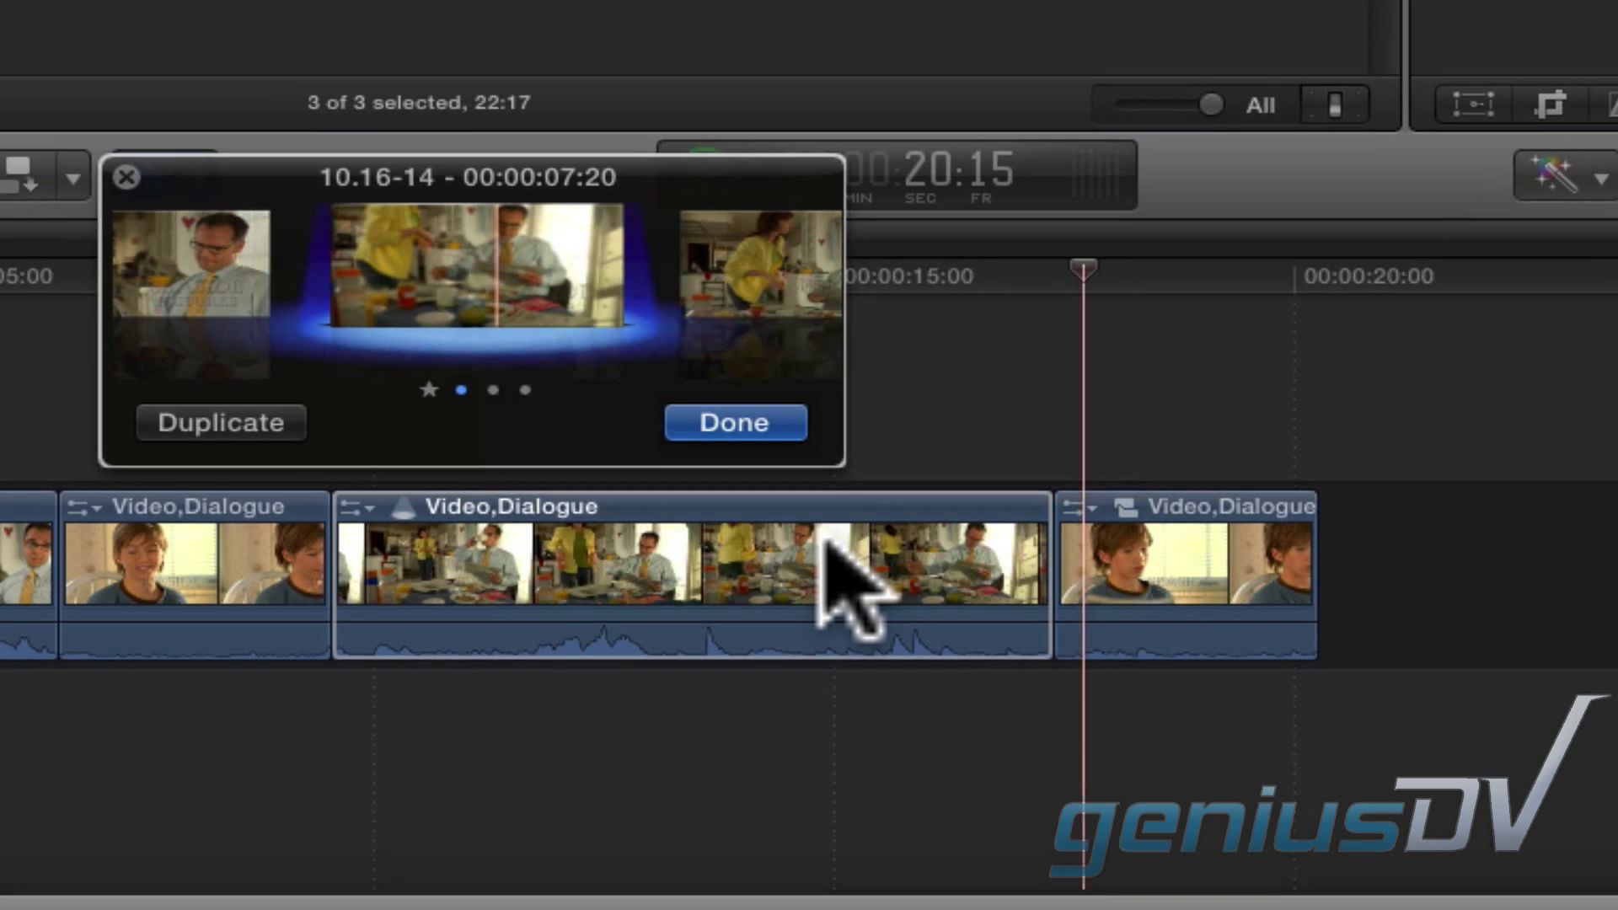